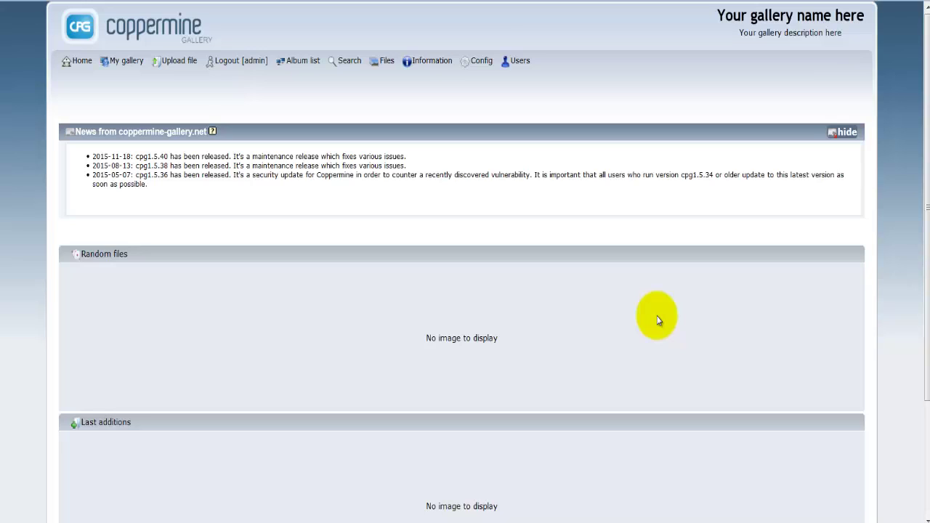
Step: Compare the logged-out gallery, its login form and home page with the admin-logged-in window
click(657, 320)
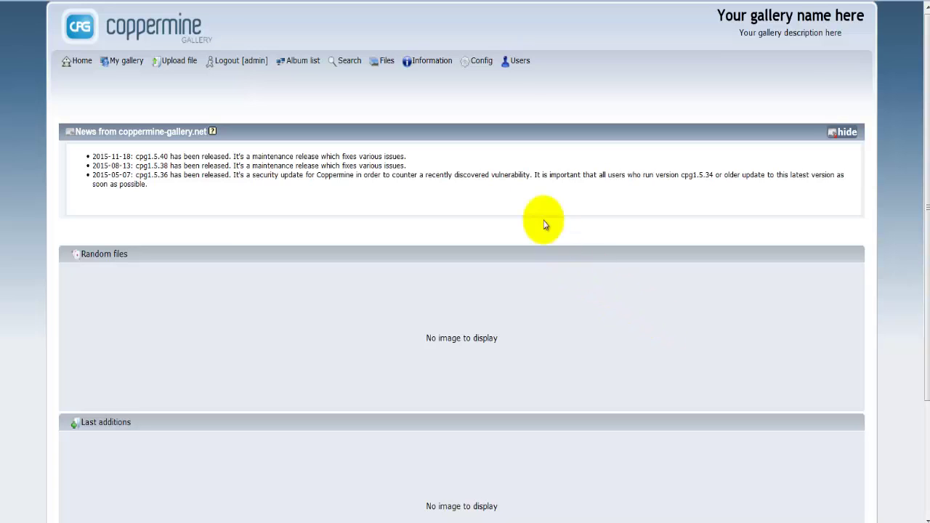
mouse_move(479, 63)
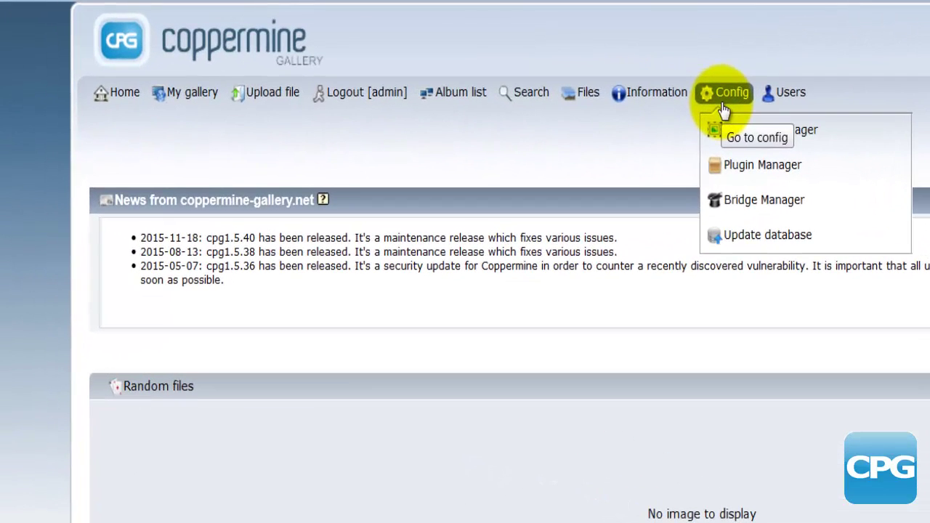
click(489, 394)
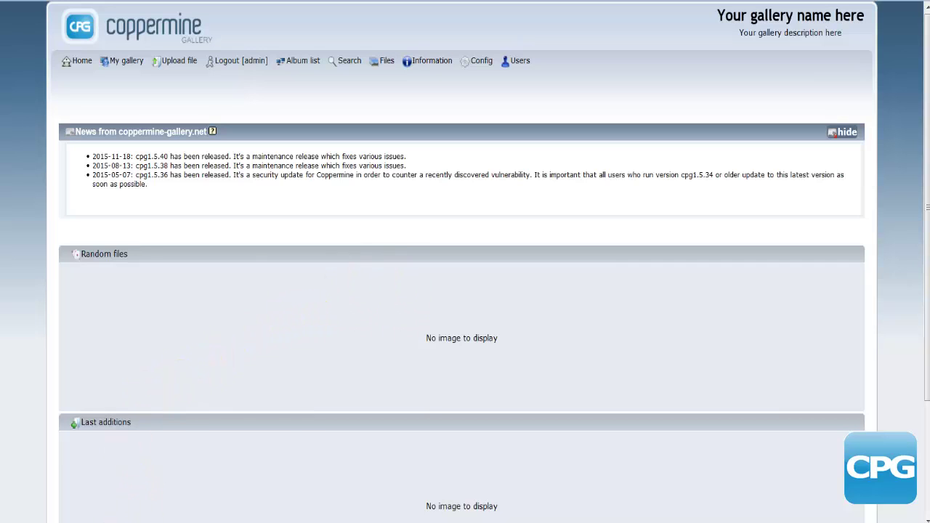
click(176, 487)
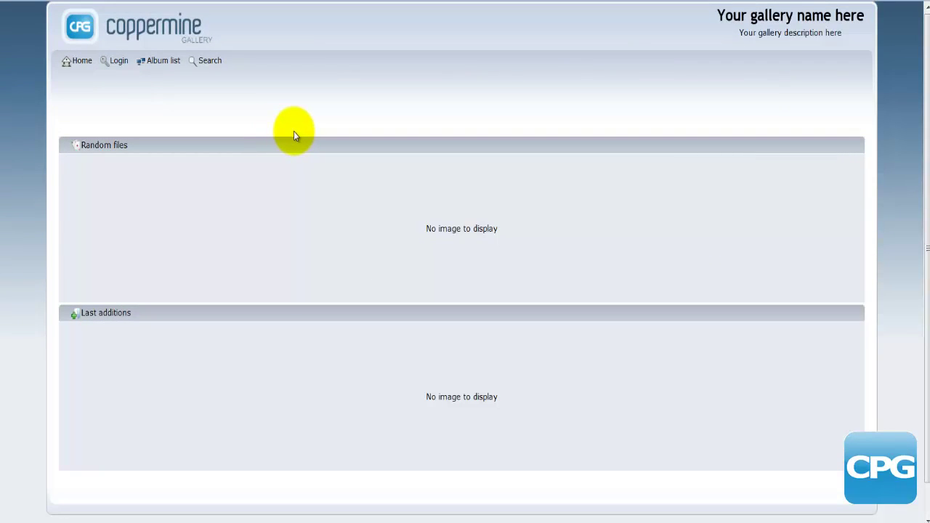
click(120, 62)
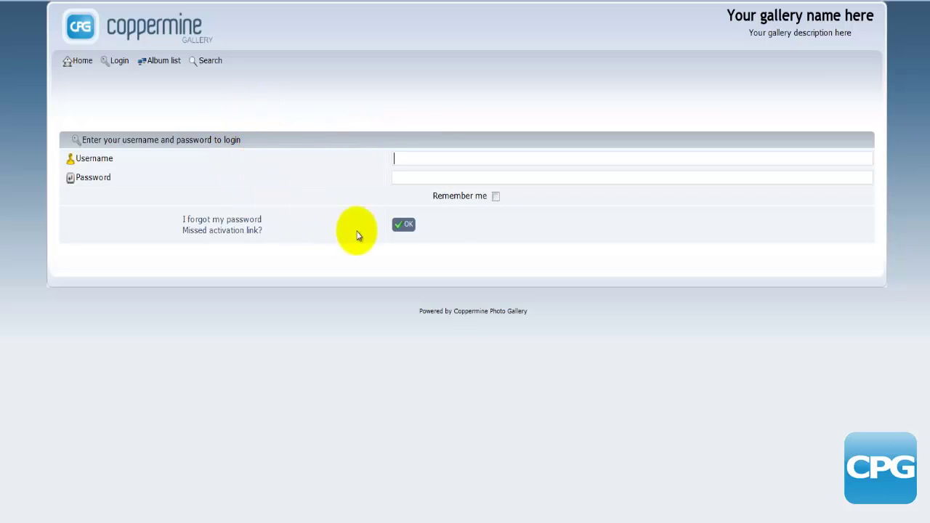
click(81, 61)
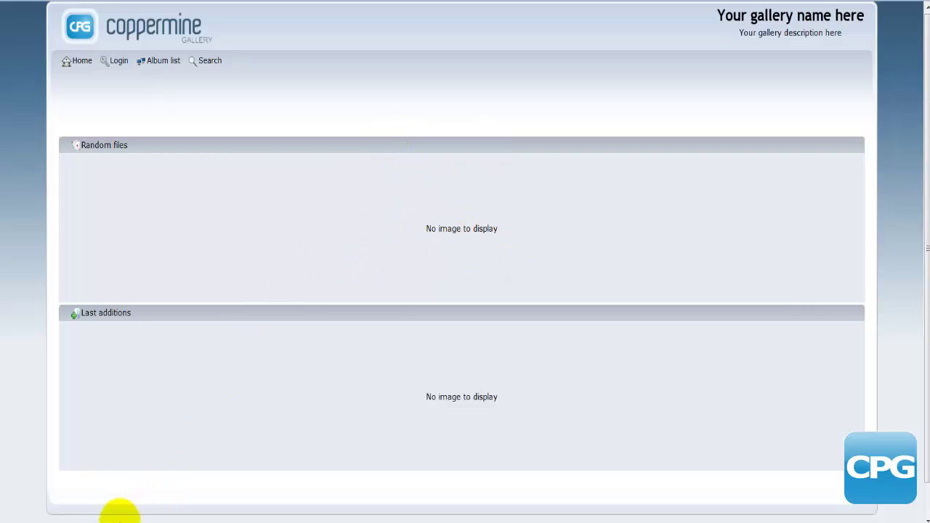
mouse_move(120, 512)
click(108, 487)
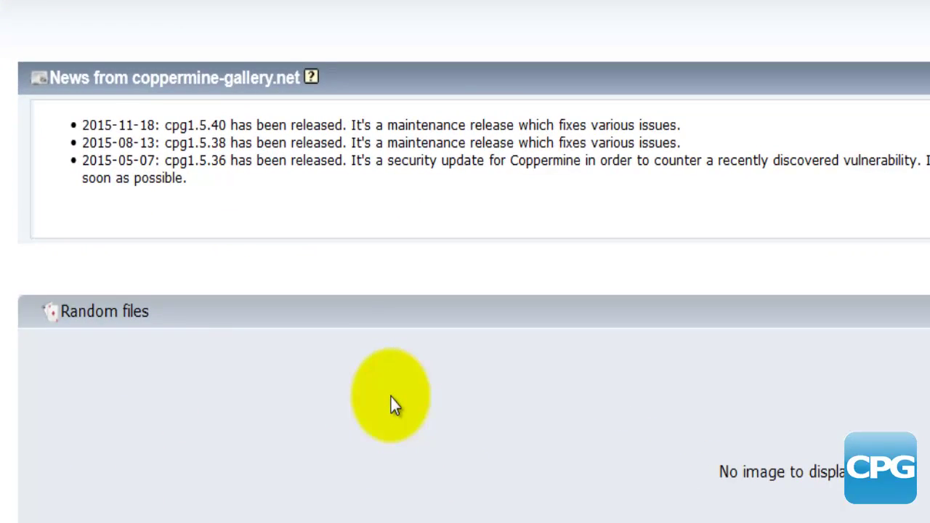
Step: Scroll through the logged-out and admin views of the gallery side by side
scroll(274, 309, down, 2)
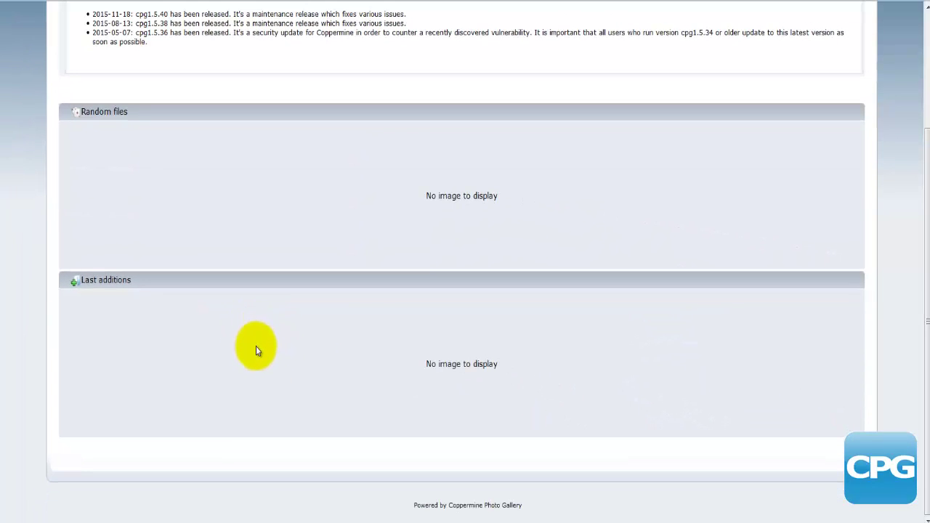
scroll(256, 352, up, 3)
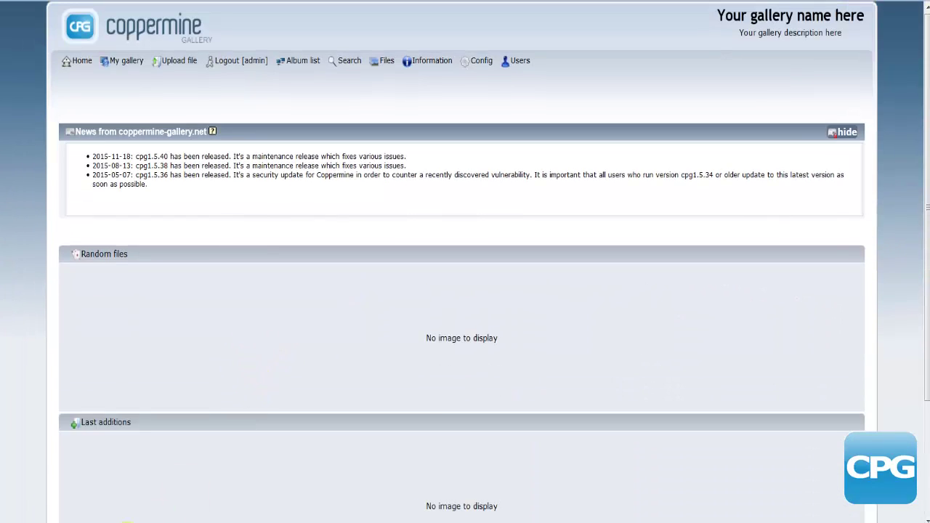
mouse_move(155, 508)
click(180, 486)
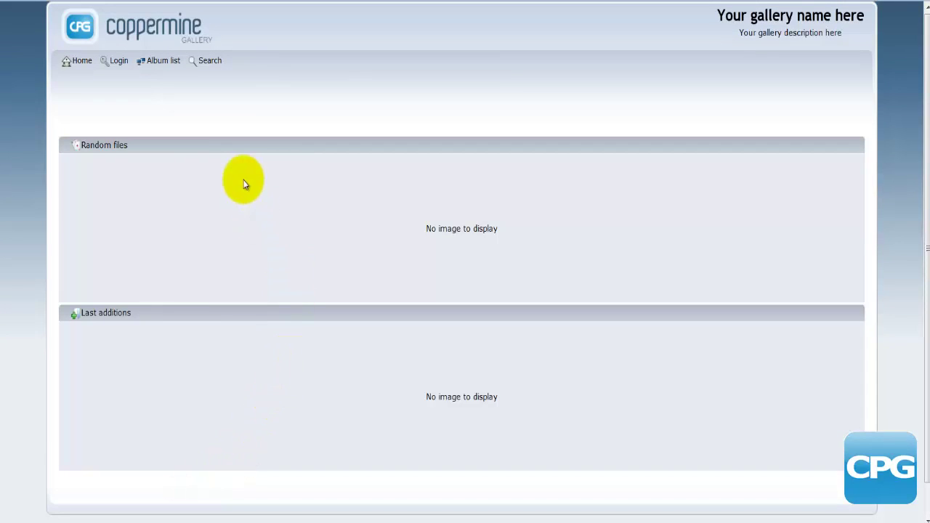
scroll(149, 331, down, 1)
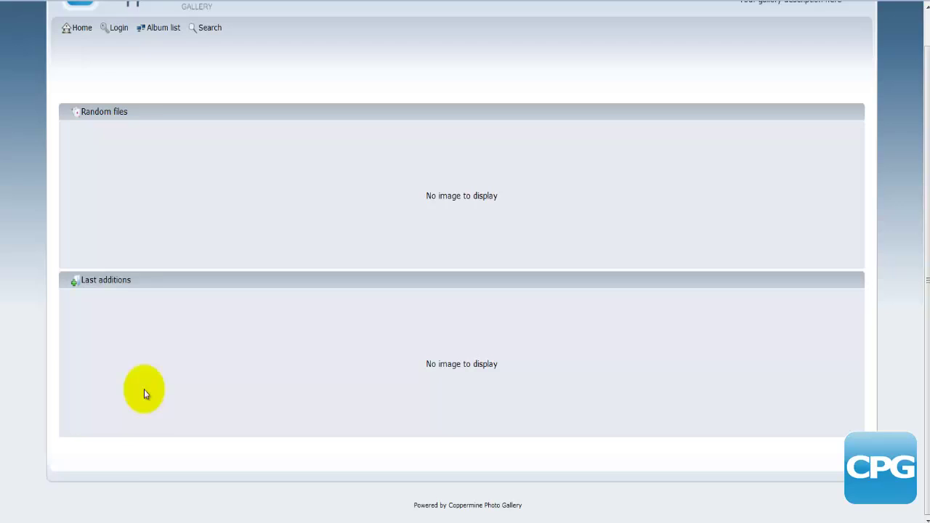
mouse_move(113, 517)
click(117, 490)
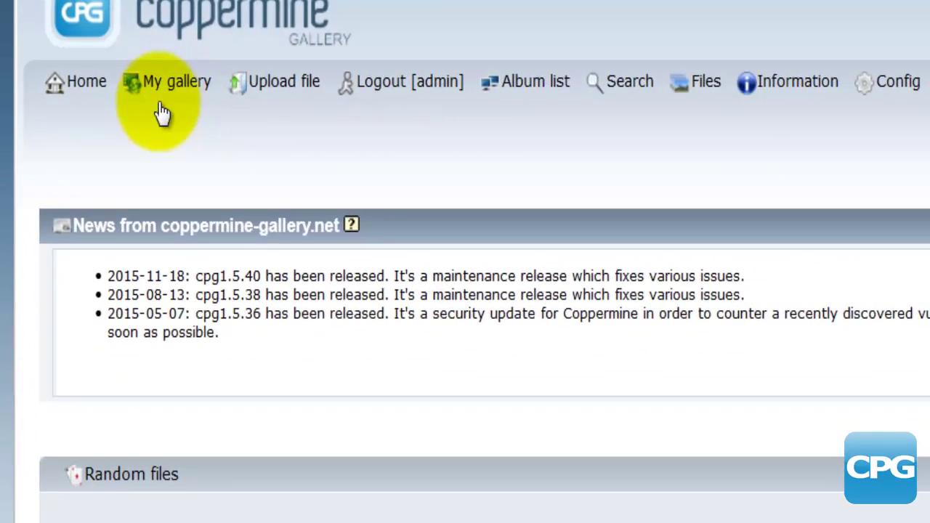
Step: Look over the admin information tools menu, then dismiss it
mouse_move(121, 67)
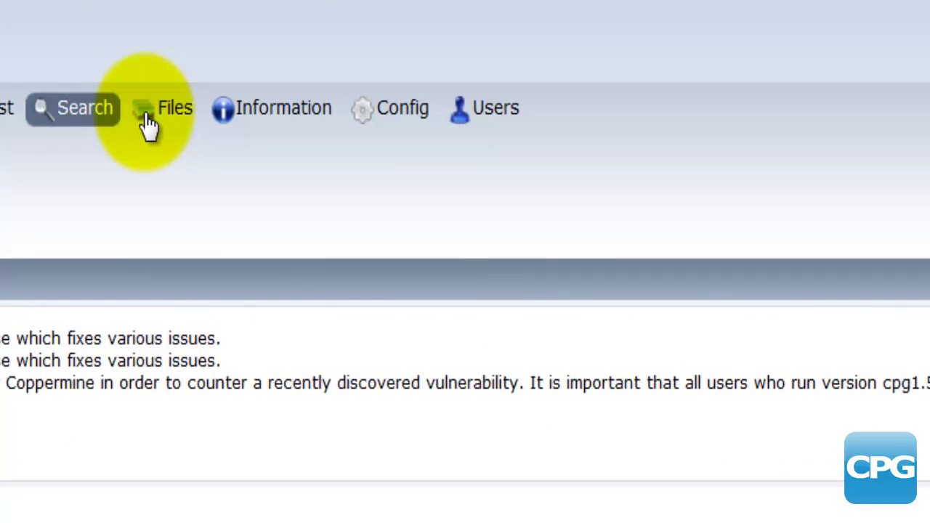
mouse_move(223, 114)
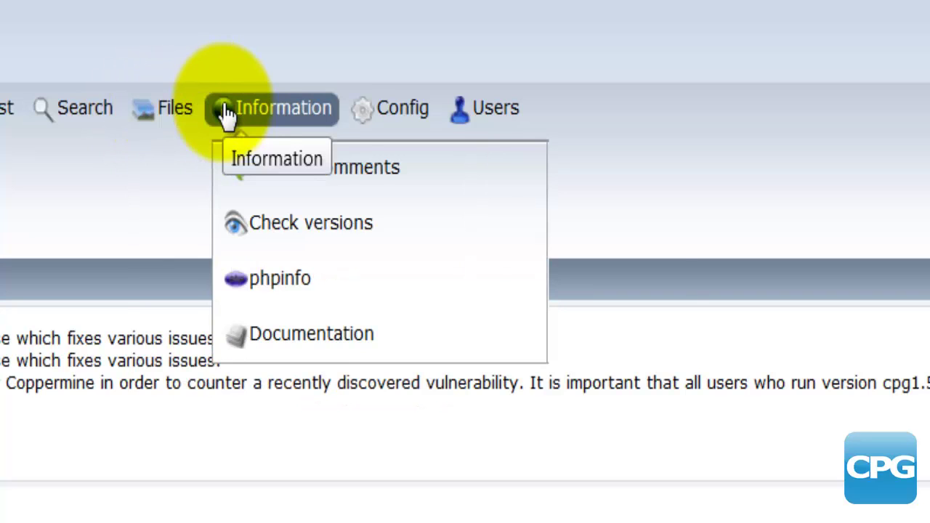
mouse_move(500, 127)
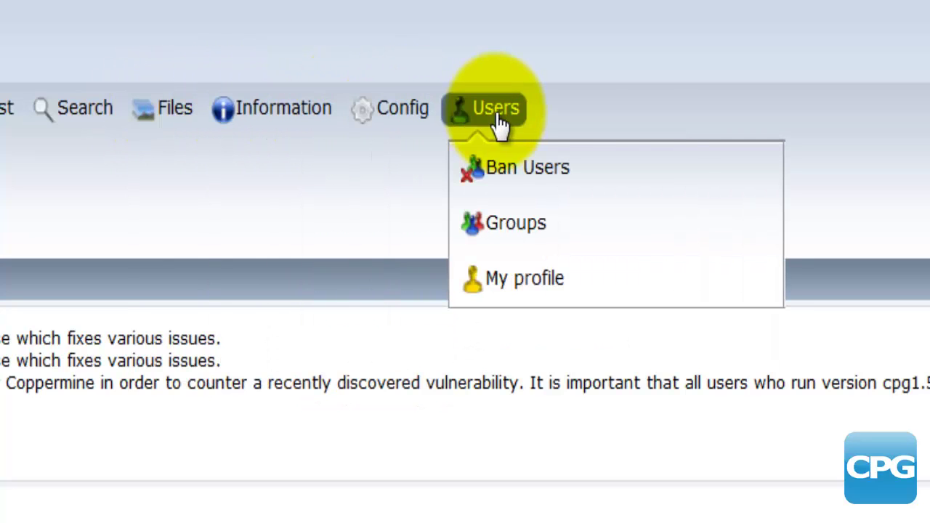
mouse_move(264, 122)
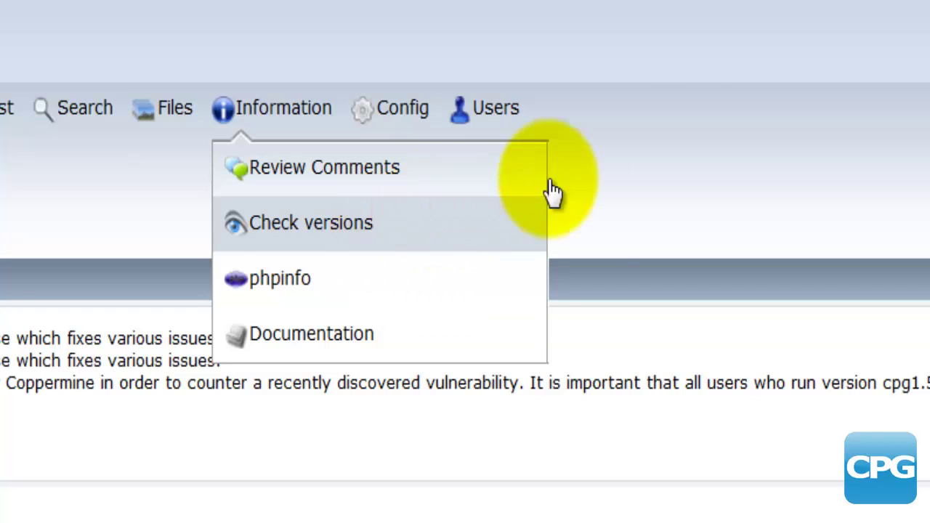
click(697, 135)
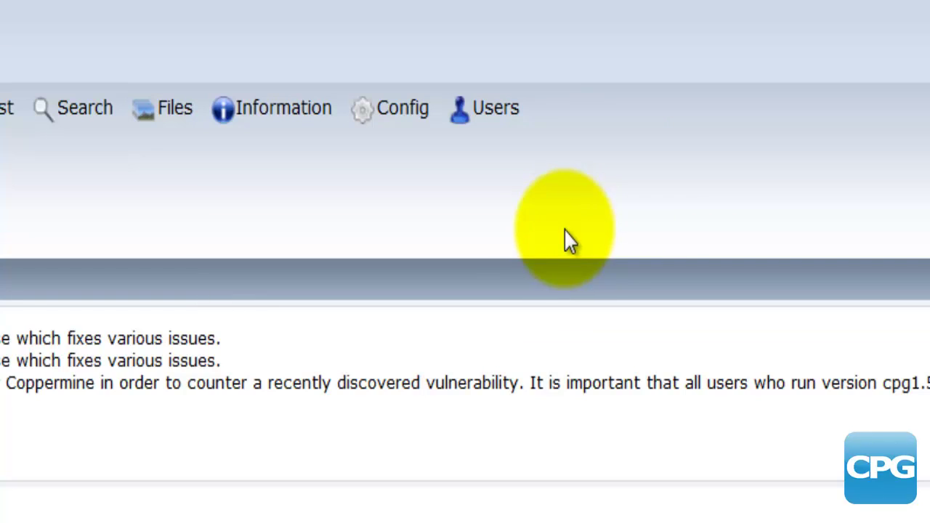
Step: Open Config and scroll down to the Gallery Configuration section list
click(405, 113)
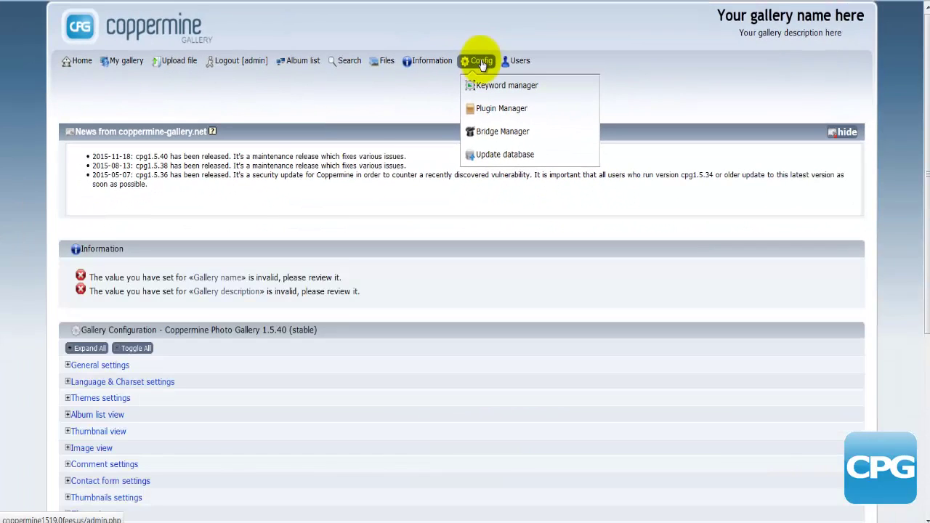
scroll(399, 259, down, 2)
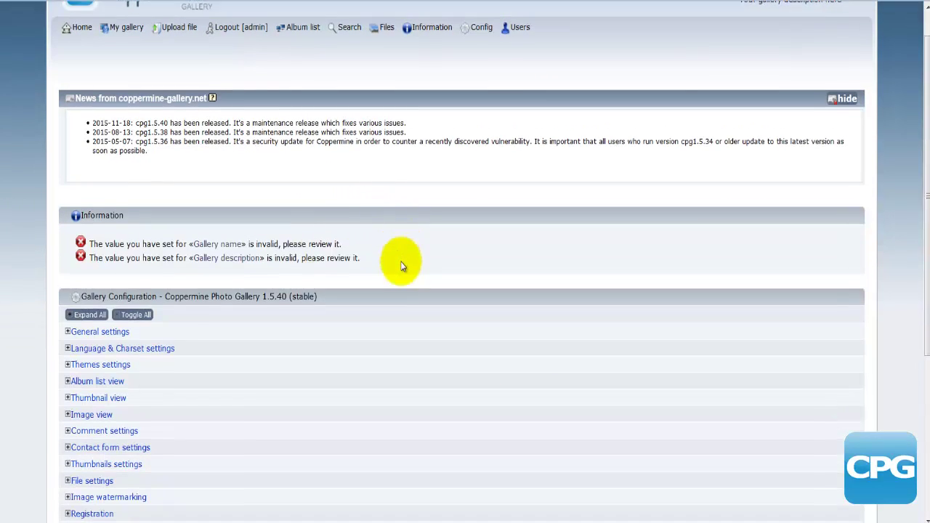
scroll(400, 266, down, 2)
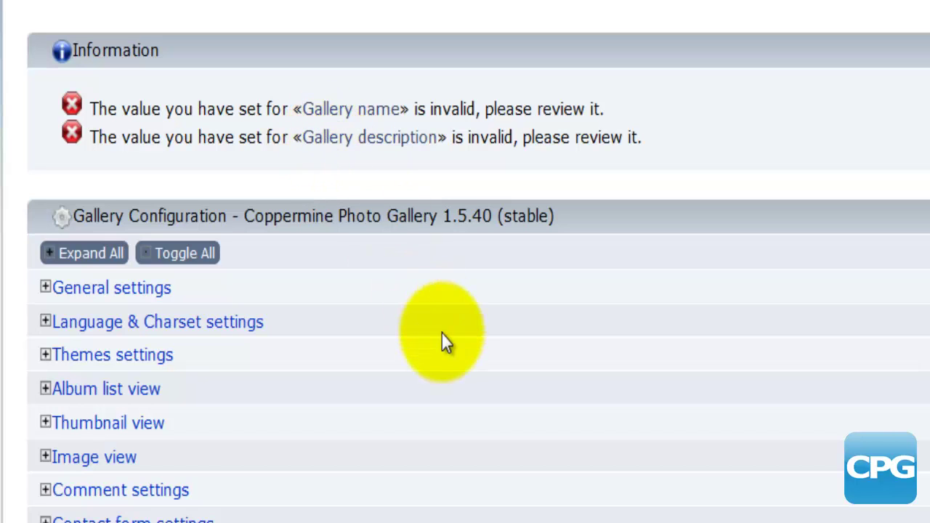
scroll(445, 345, down, 2)
scroll(447, 338, down, 1)
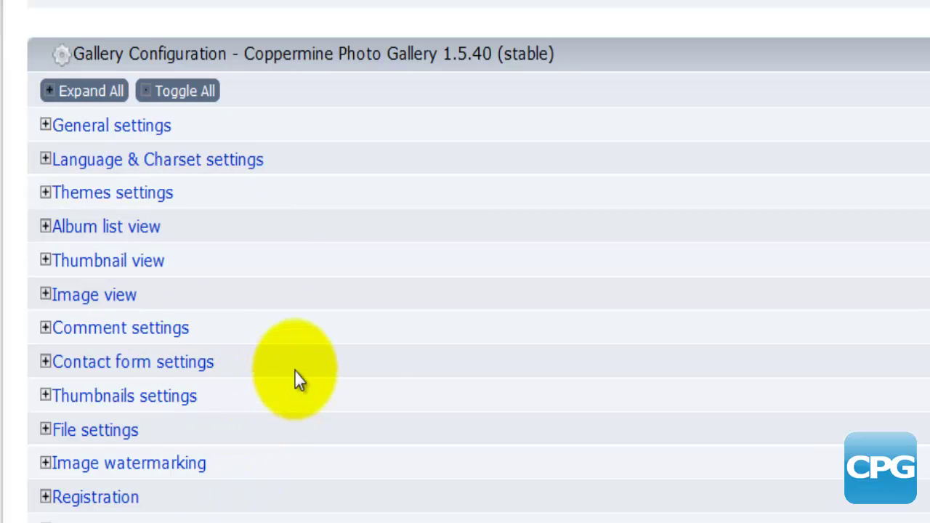
Step: Expand General settings and enter gallery name 'My gallery' and description 'Gallery containing my photos'
click(45, 127)
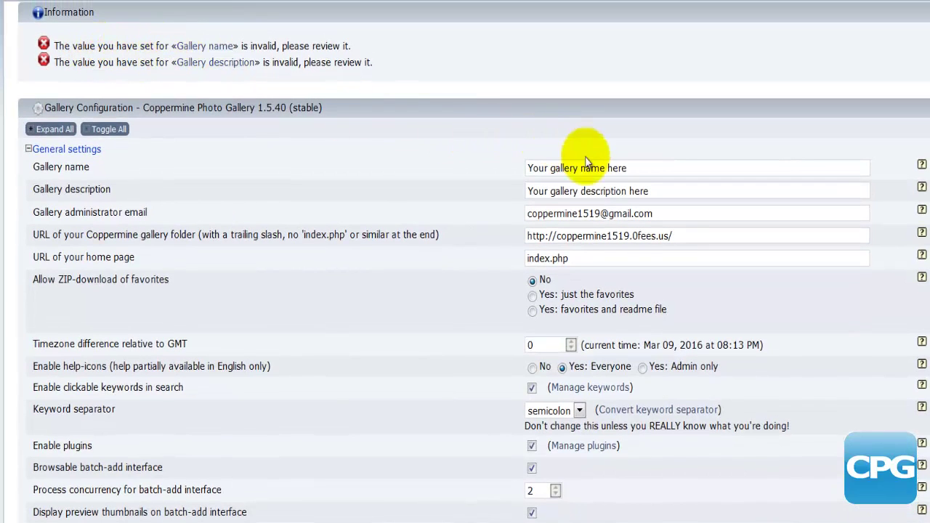
drag(627, 168, 530, 170)
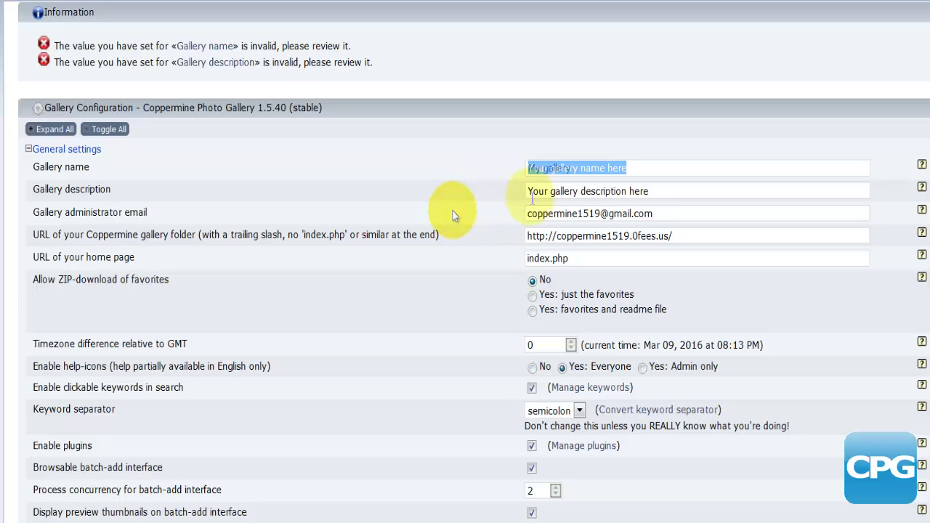
text(My gallery)
click(531, 193)
drag(656, 191, 525, 190)
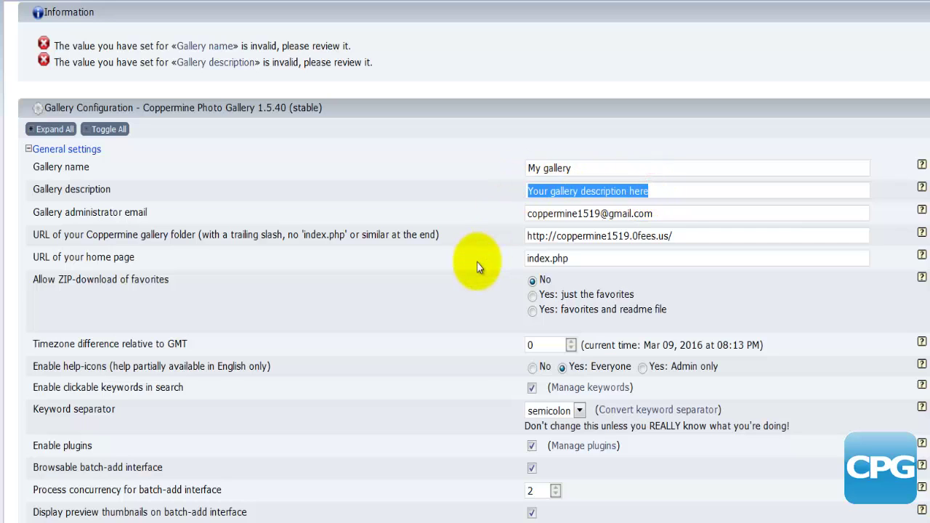
text(Gallery containing my photos)
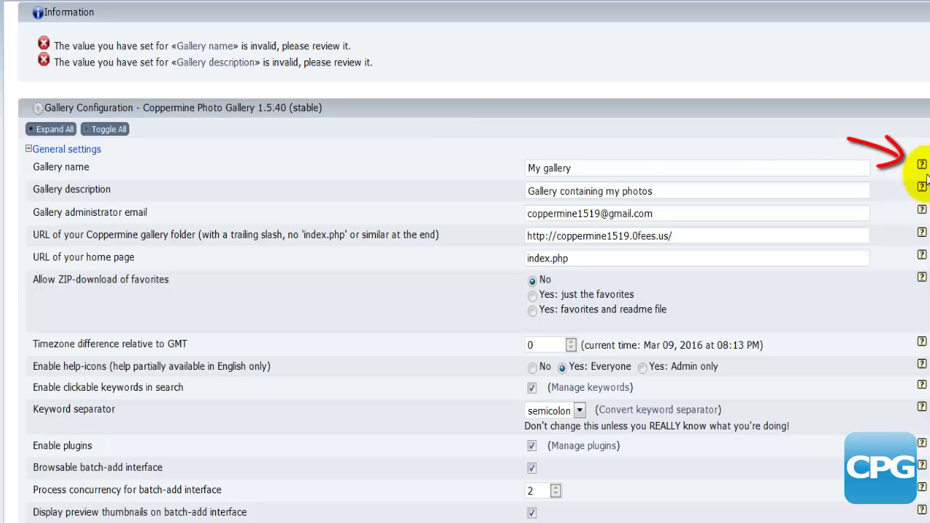
click(922, 165)
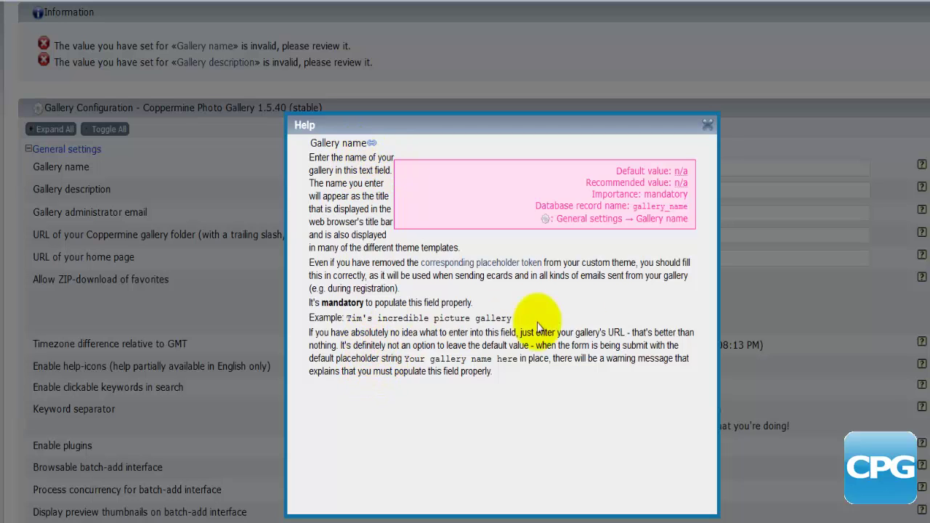
click(707, 133)
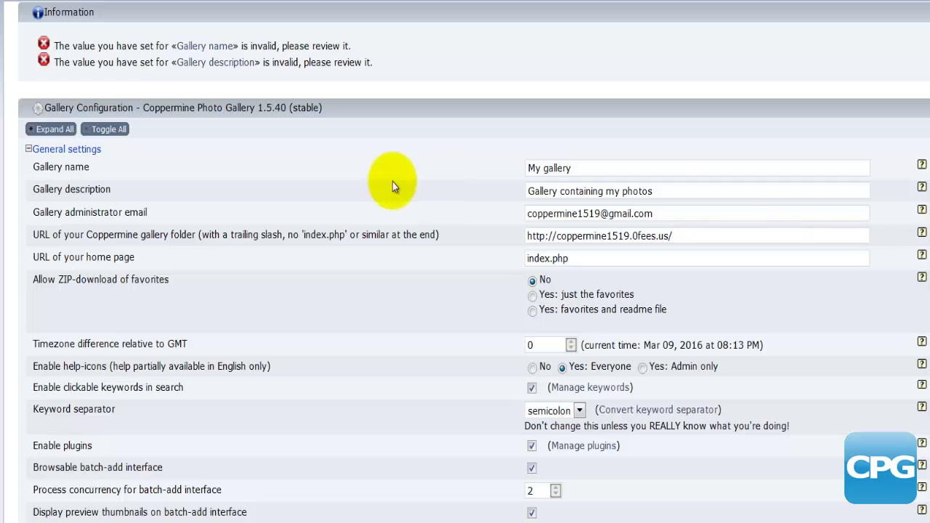
click(88, 207)
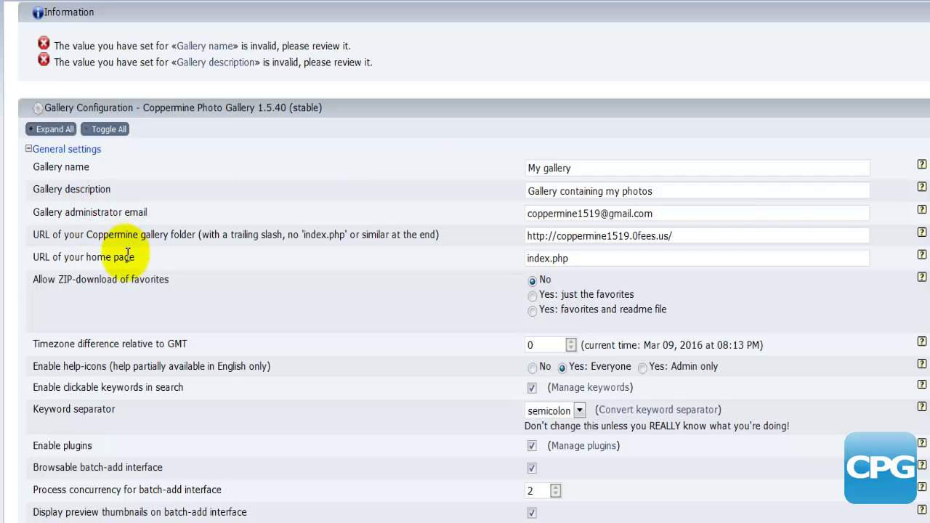
scroll(127, 255, down, 3)
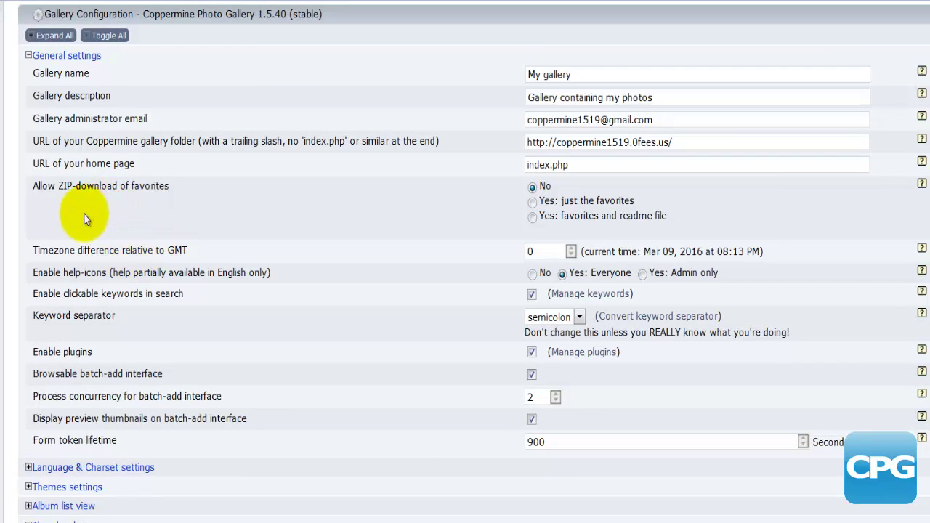
click(99, 164)
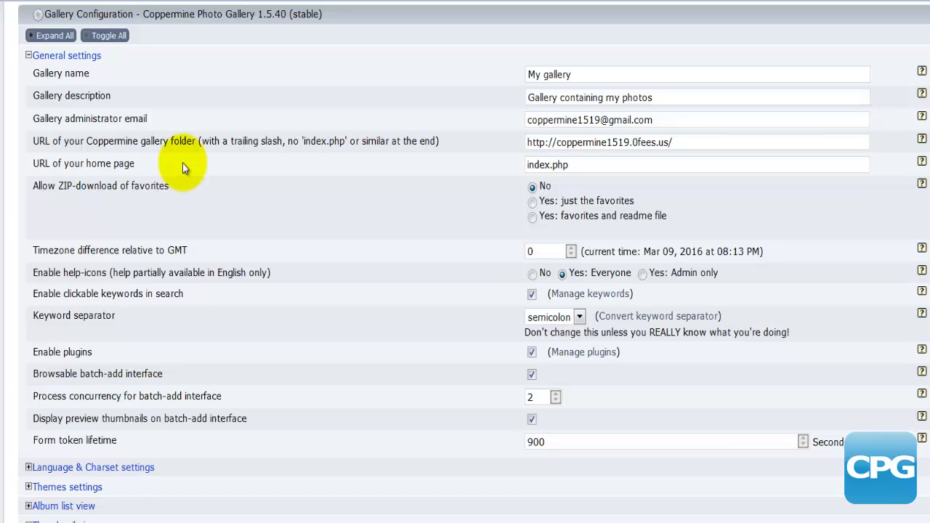
scroll(182, 163, down, 3)
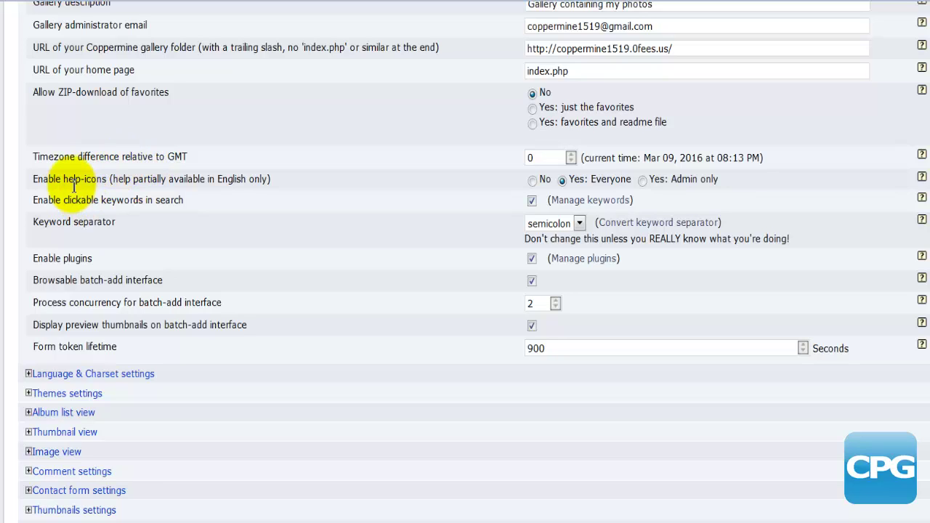
Step: Set Enable help-icons to 'Yes: Admin only', leaving the keyword separator as semicolon
double_click(72, 181)
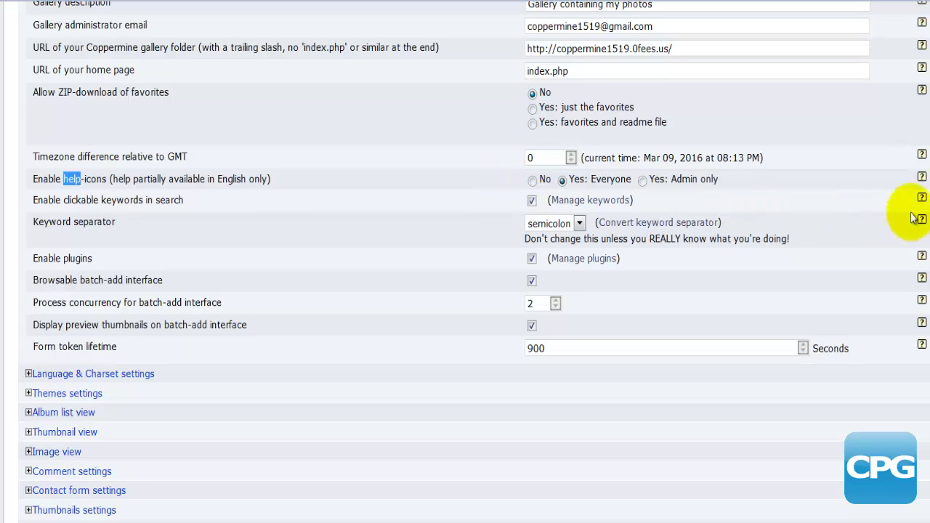
click(644, 184)
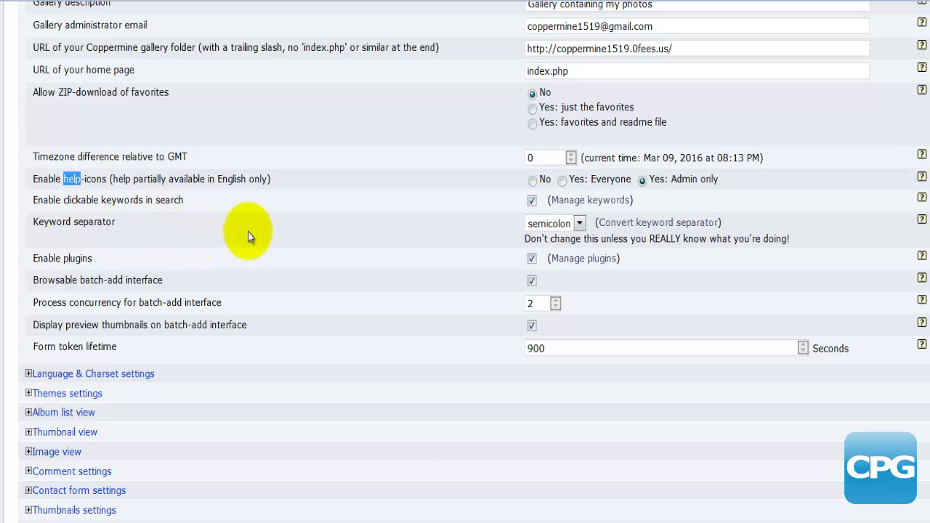
click(579, 223)
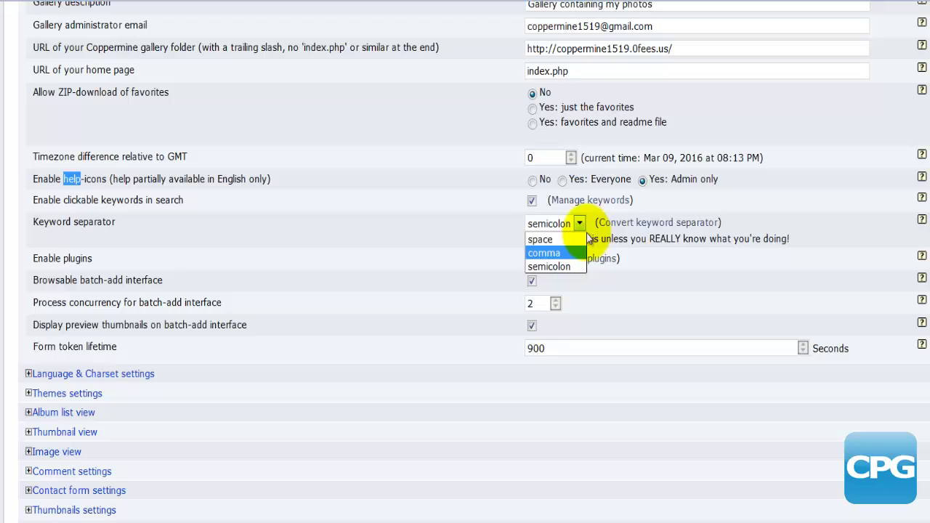
click(584, 226)
click(480, 233)
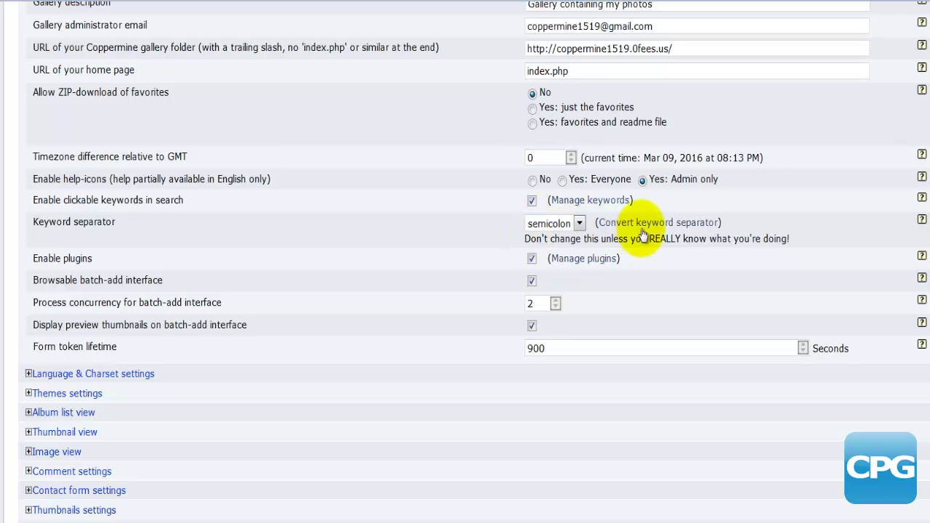
click(580, 224)
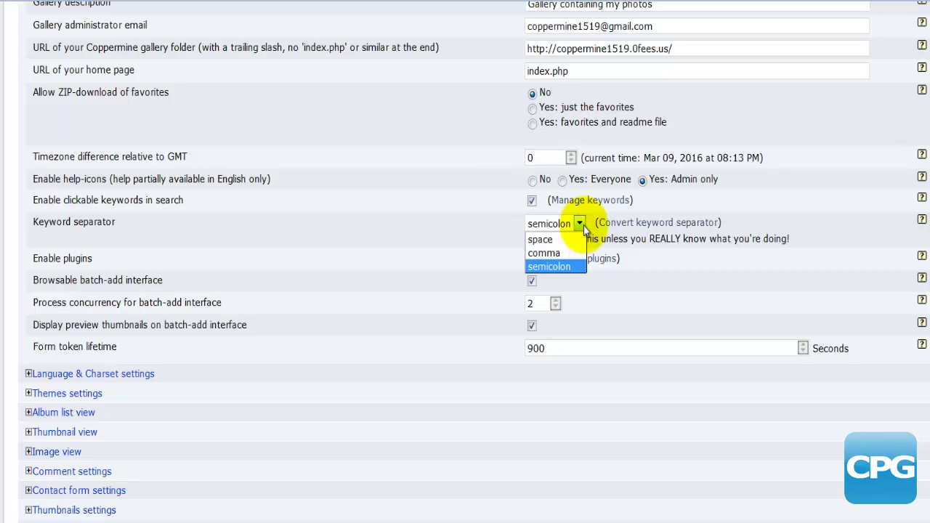
click(583, 225)
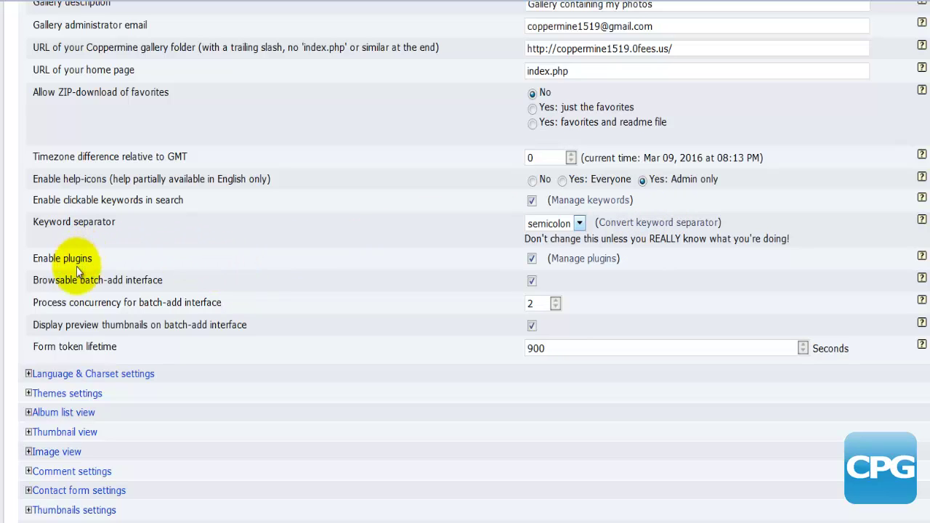
scroll(298, 261, down, 3)
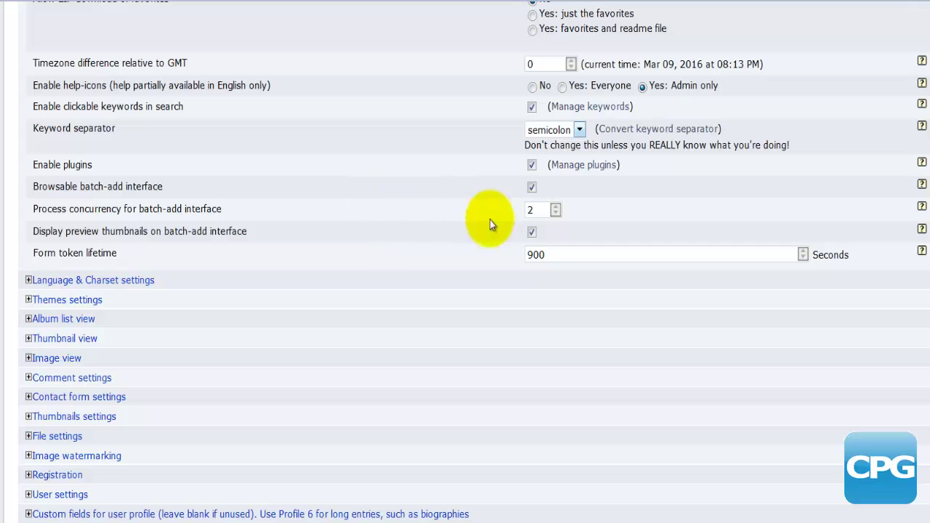
click(538, 211)
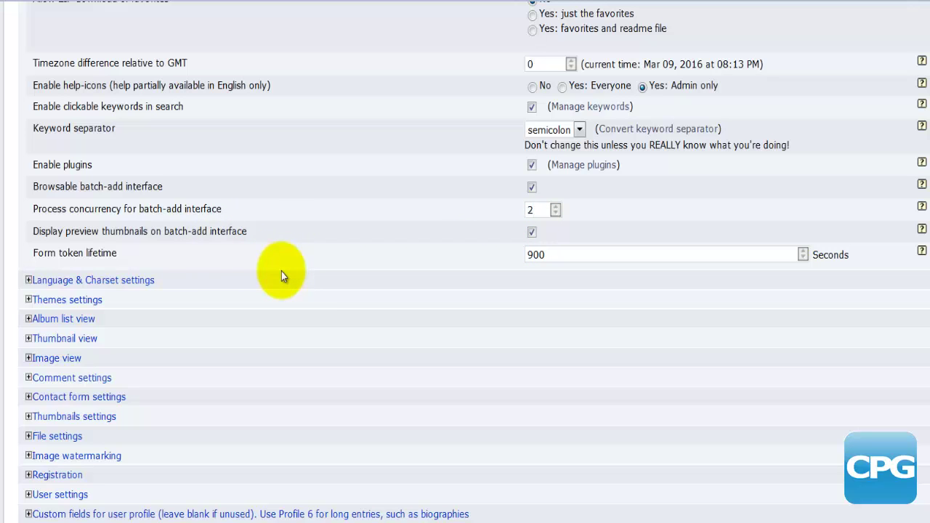
scroll(283, 271, up, 5)
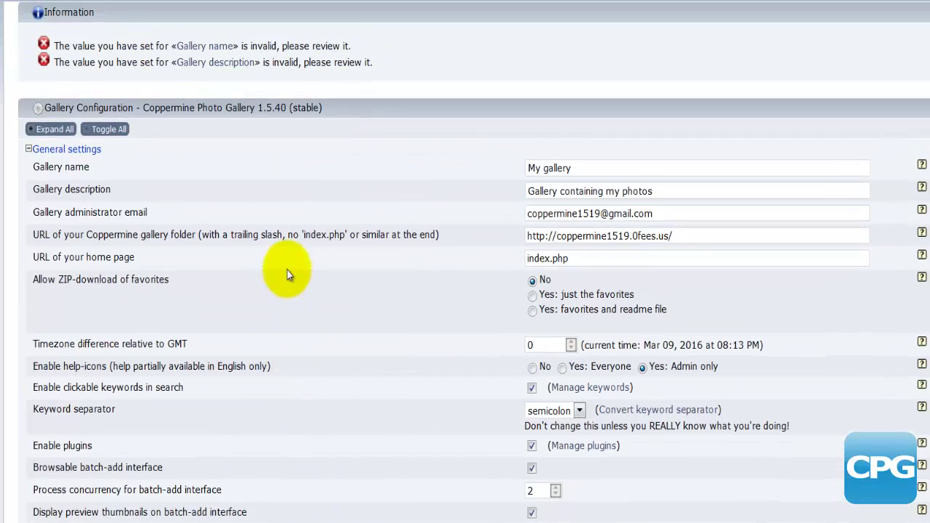
Step: Expand Language & Charset settings, keep English (US) as default language, and uncheck Autodetect language
scroll(287, 271, down, 2)
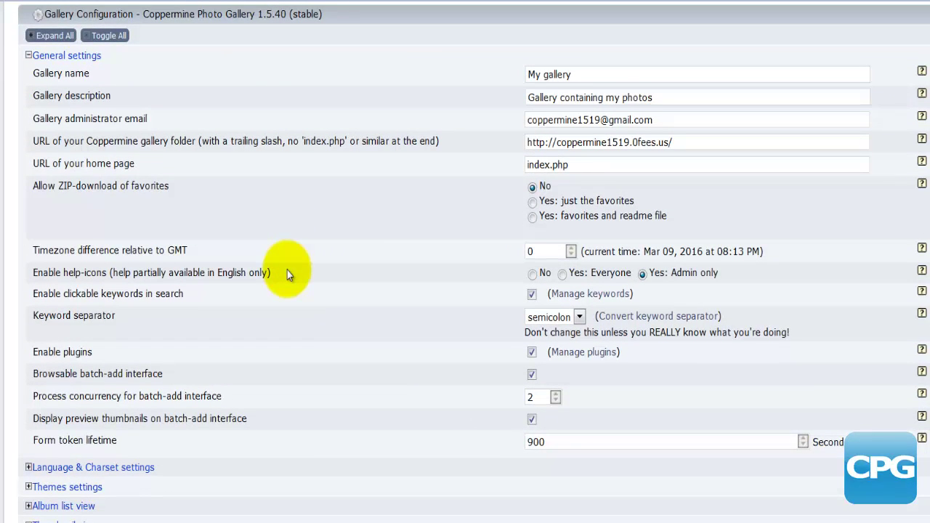
scroll(287, 270, down, 3)
click(53, 277)
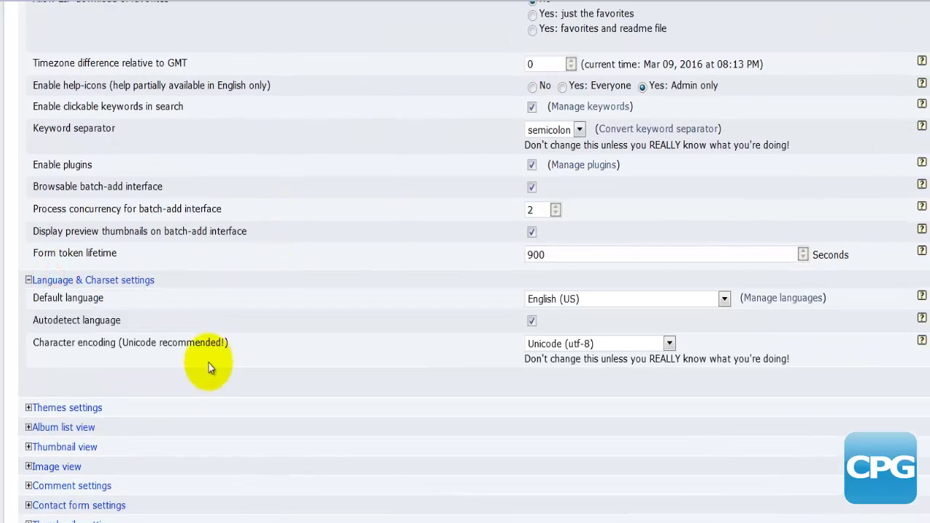
scroll(205, 365, down, 1)
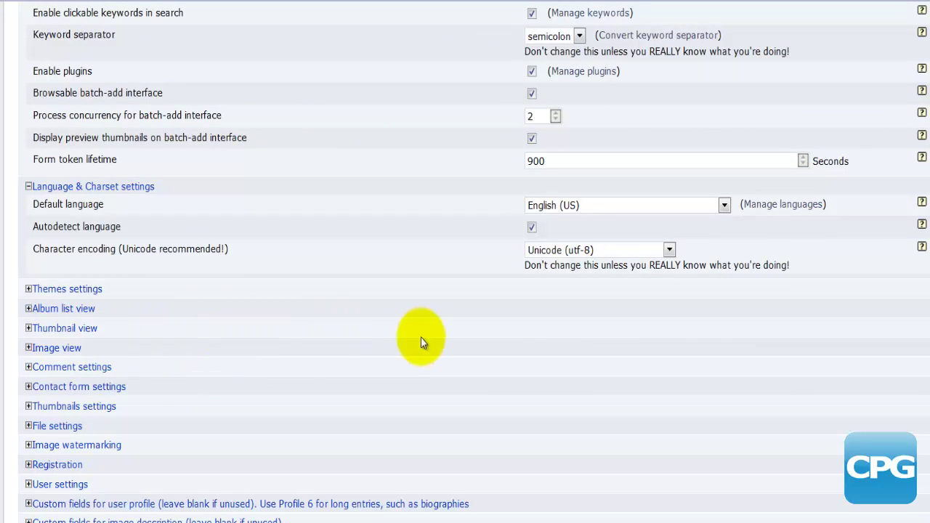
click(586, 207)
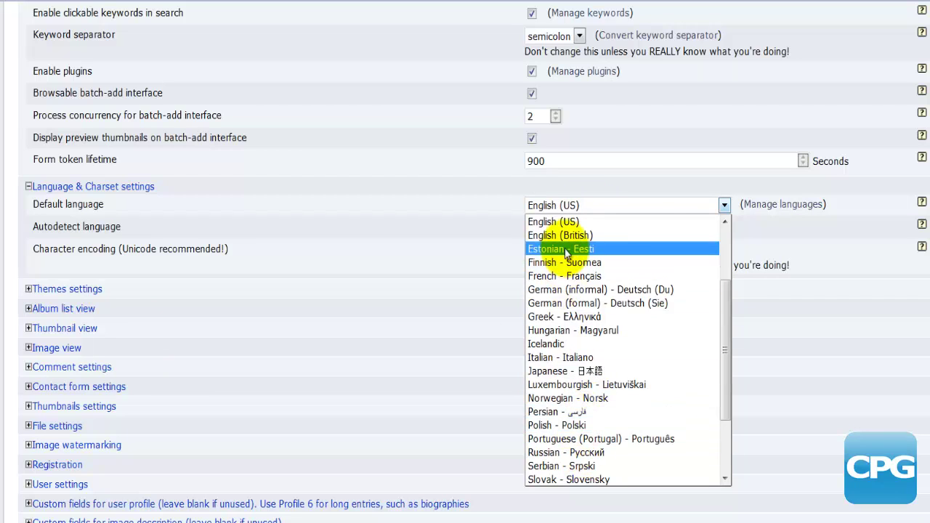
click(448, 205)
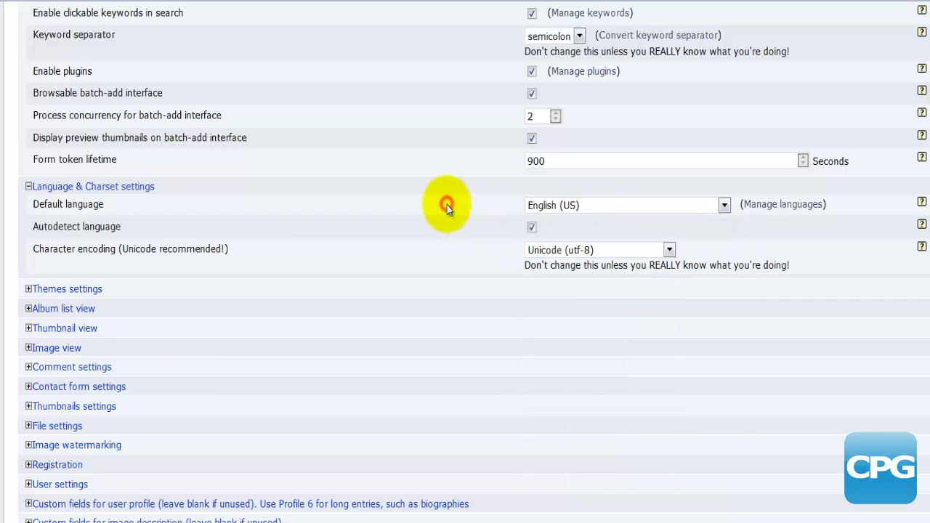
click(563, 206)
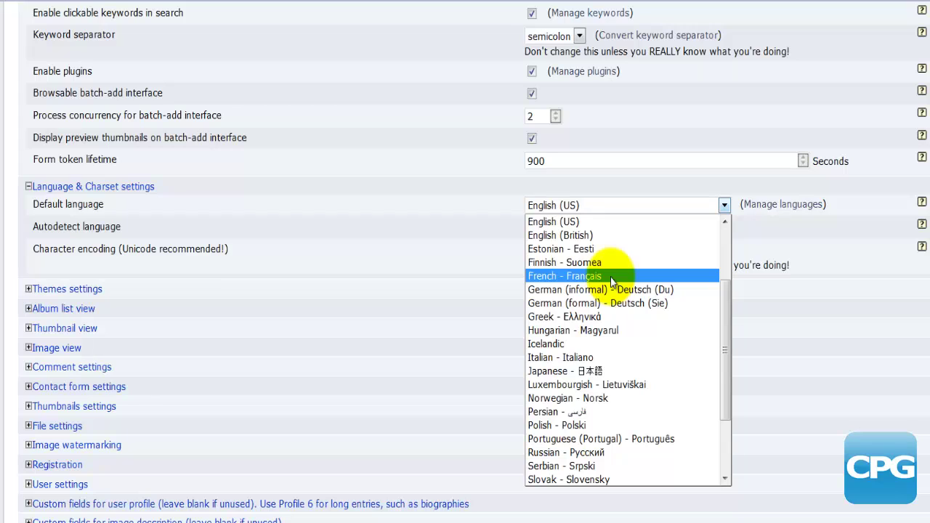
click(203, 225)
click(104, 225)
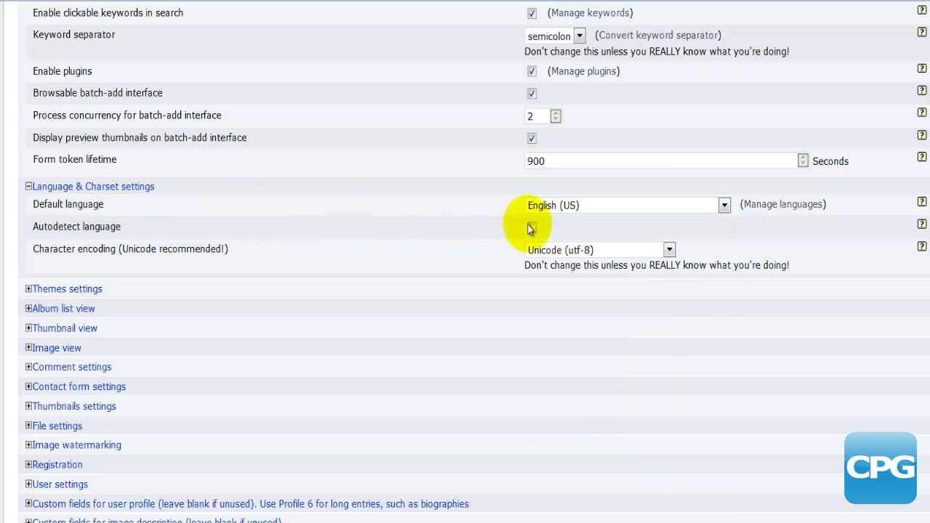
Step: Browse the default language list leaving English (US), then re-check Autodetect language
click(572, 205)
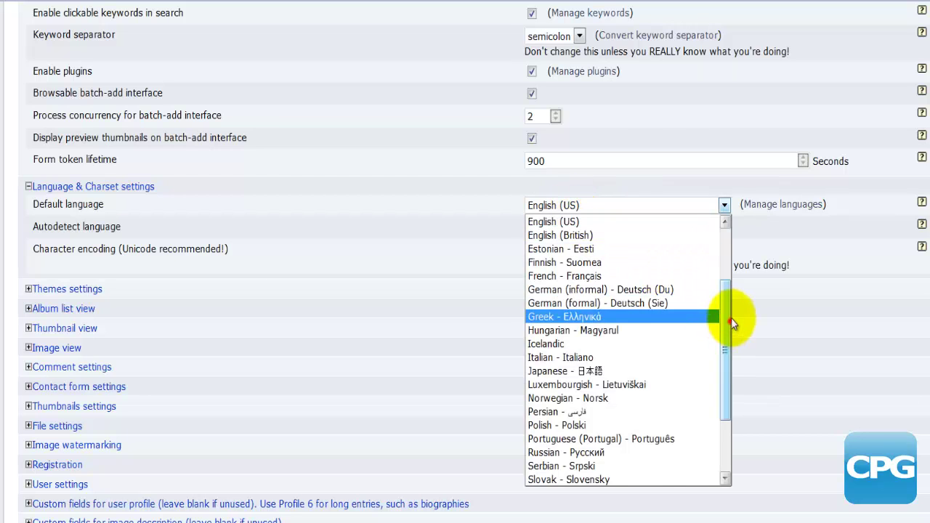
drag(731, 317, 729, 249)
drag(729, 290, 723, 258)
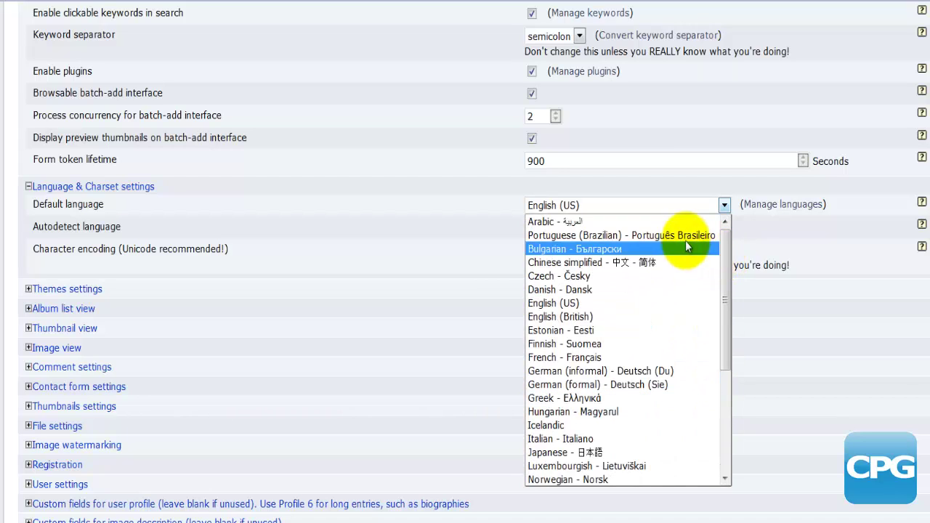
click(417, 214)
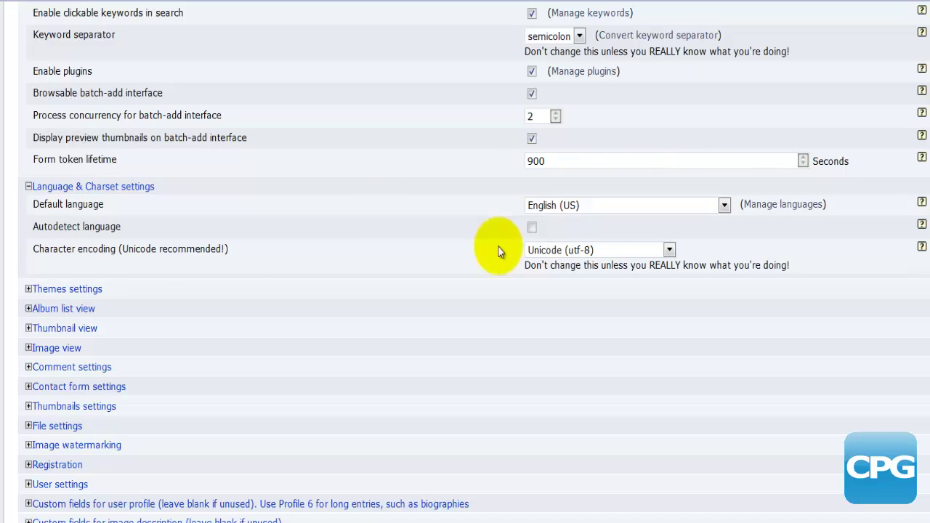
click(533, 227)
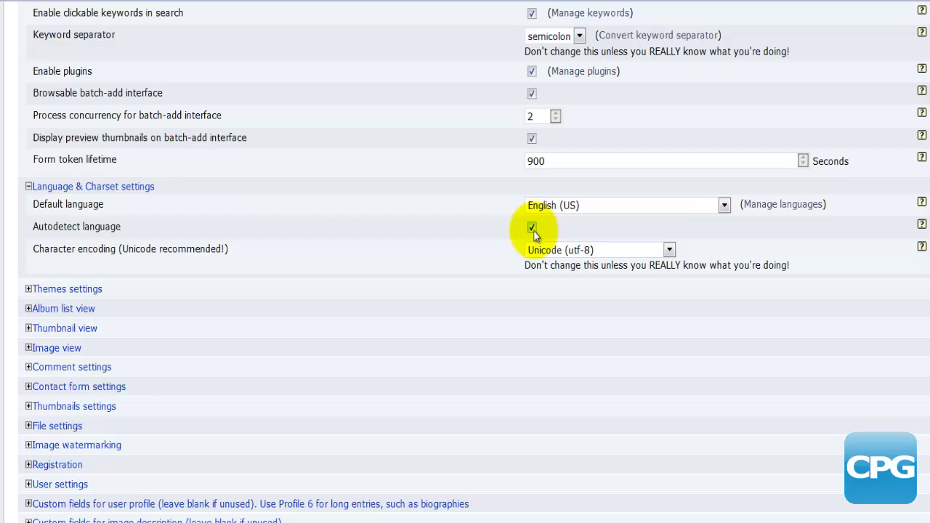
Step: Uncheck the Autodetect language box once more
click(96, 228)
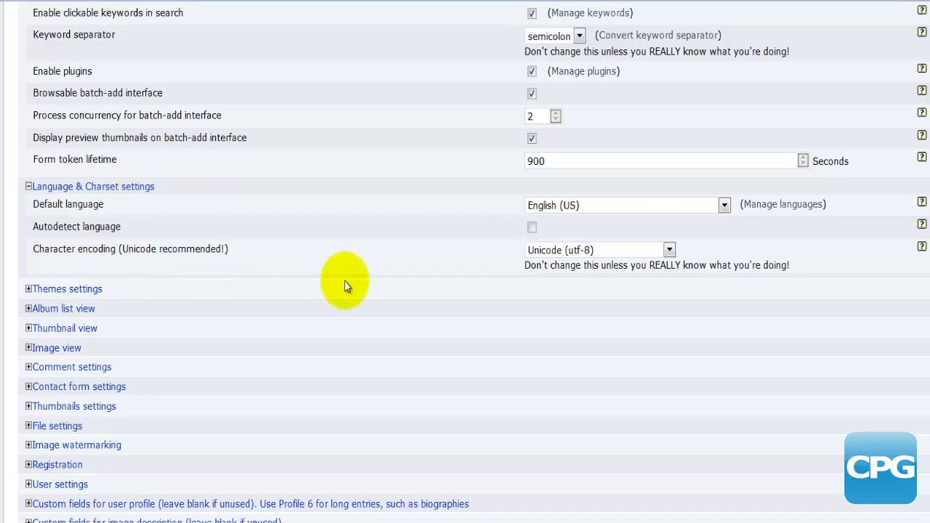
click(652, 251)
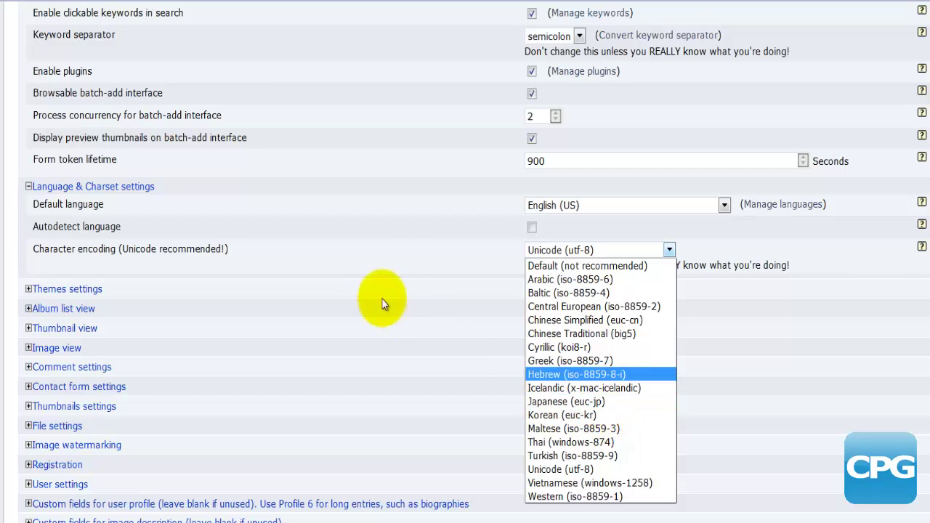
click(367, 230)
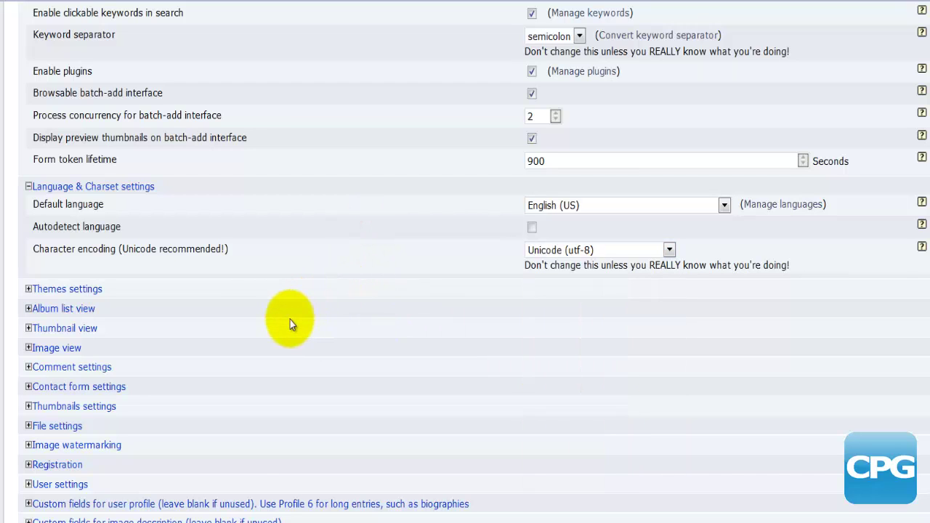